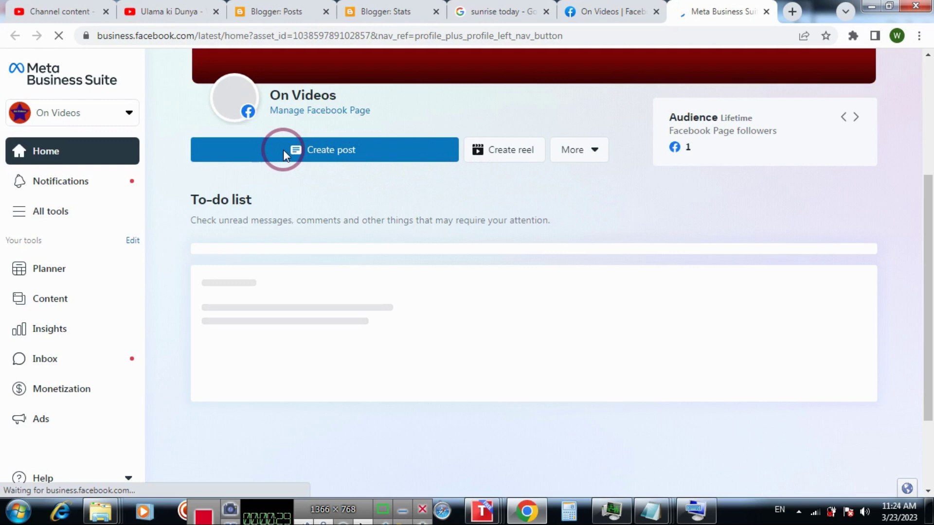
Step: Create a new On Videos post with the 'Can You Schedule Post On Facebook Personal Account' video attached from the computer
click(344, 154)
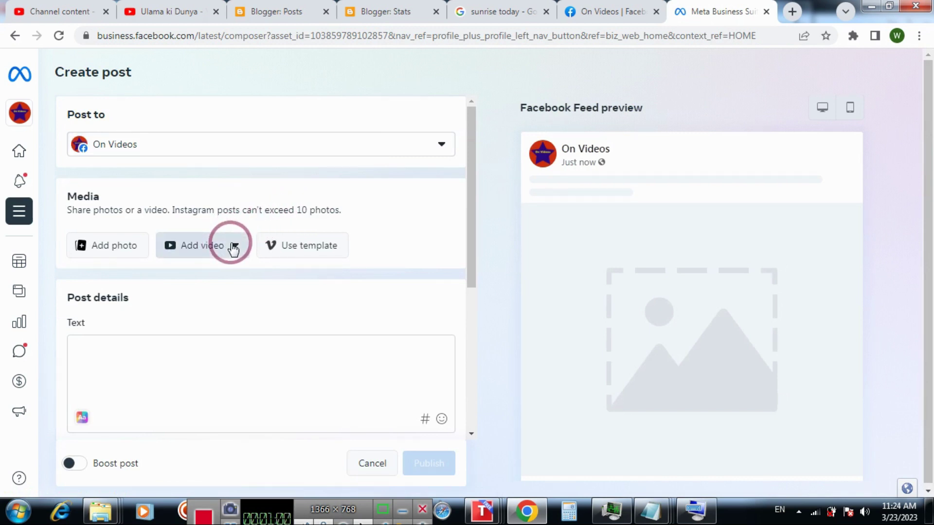
click(233, 248)
click(233, 248)
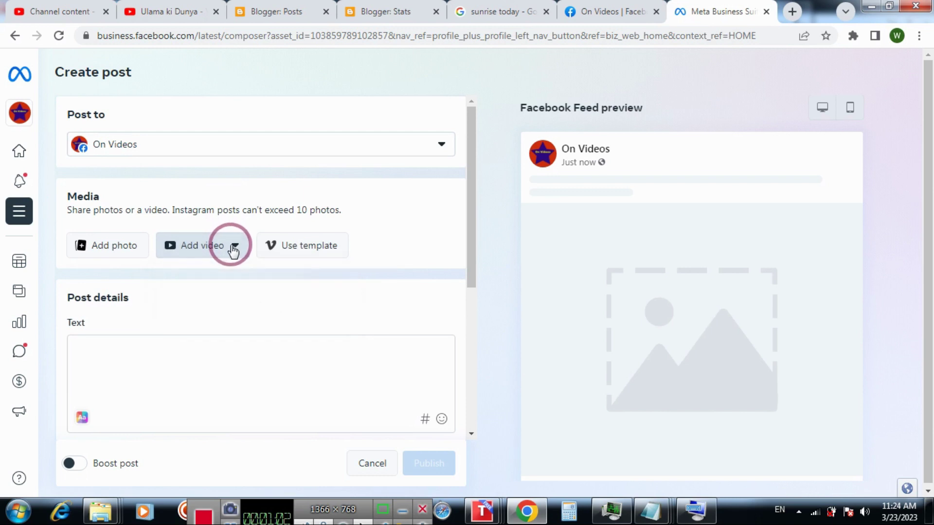
click(226, 253)
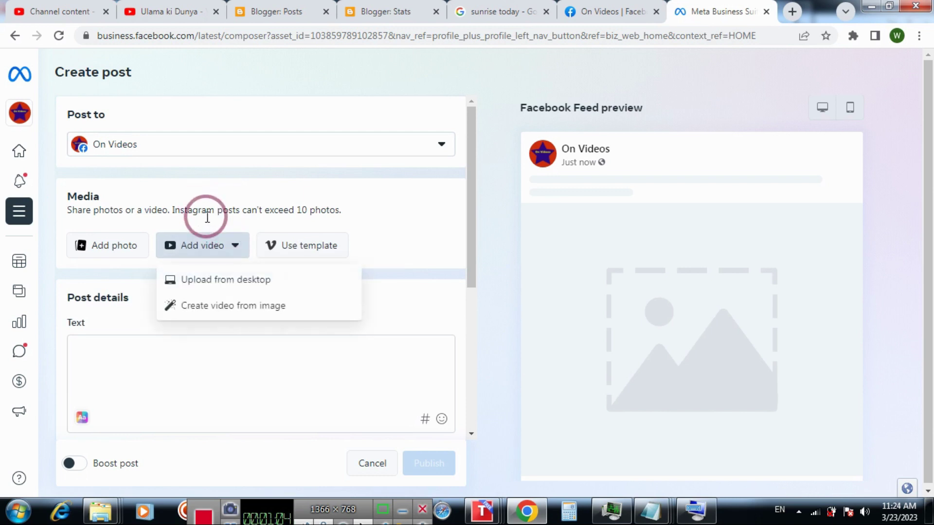
click(227, 282)
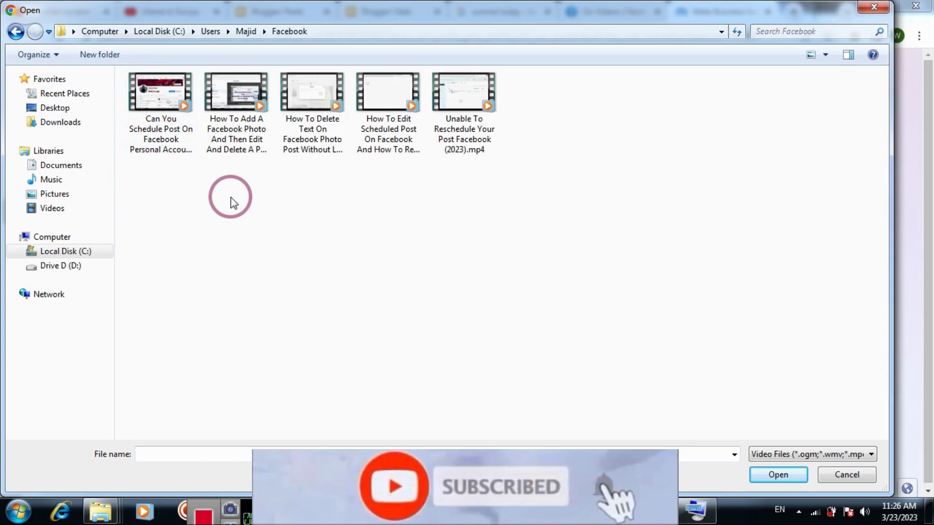
click(164, 136)
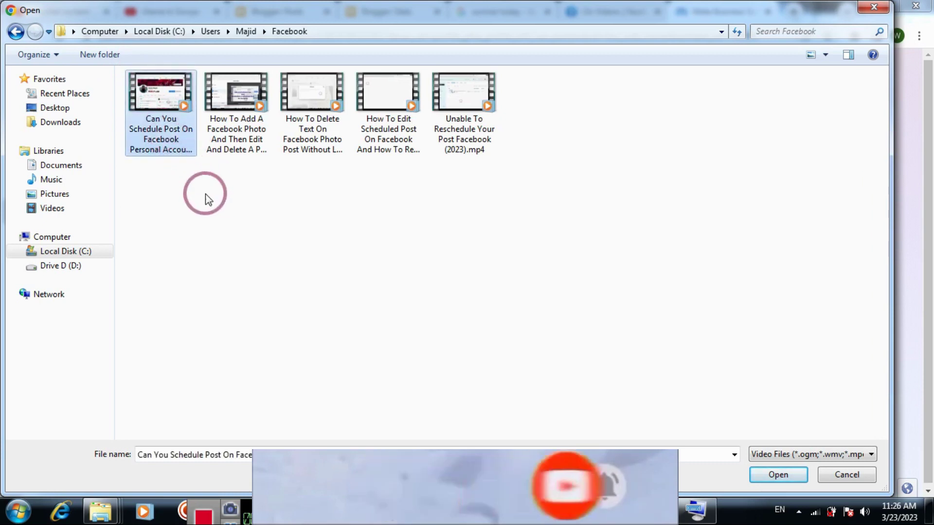
key(Escape)
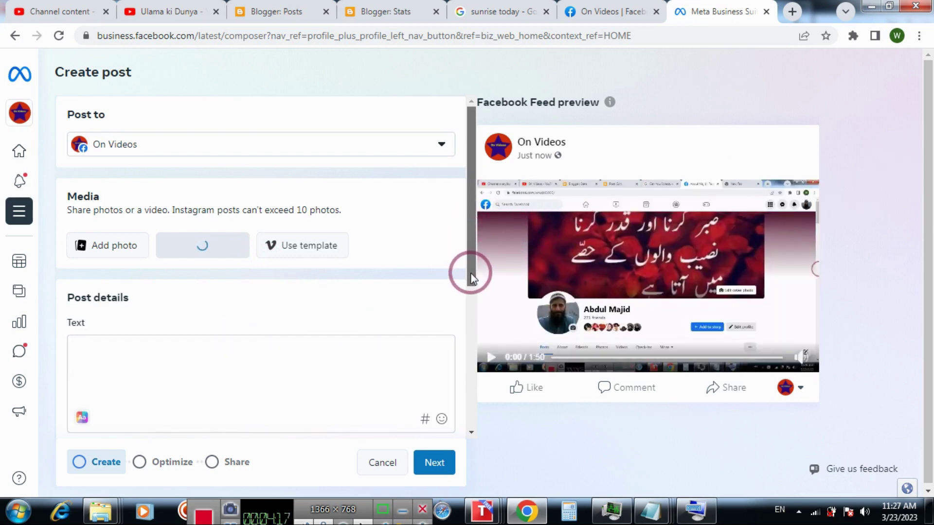
Step: Scroll through the post form to review the Video title, Description and Thumbnail sections as the video uploads
scroll(470, 290, down, 1)
scroll(469, 291, down, 3)
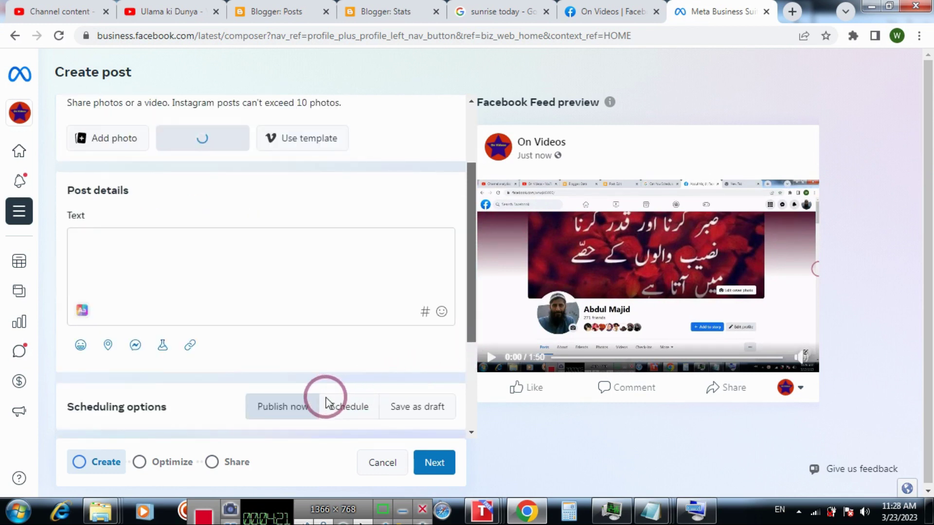
scroll(334, 370, down, 2)
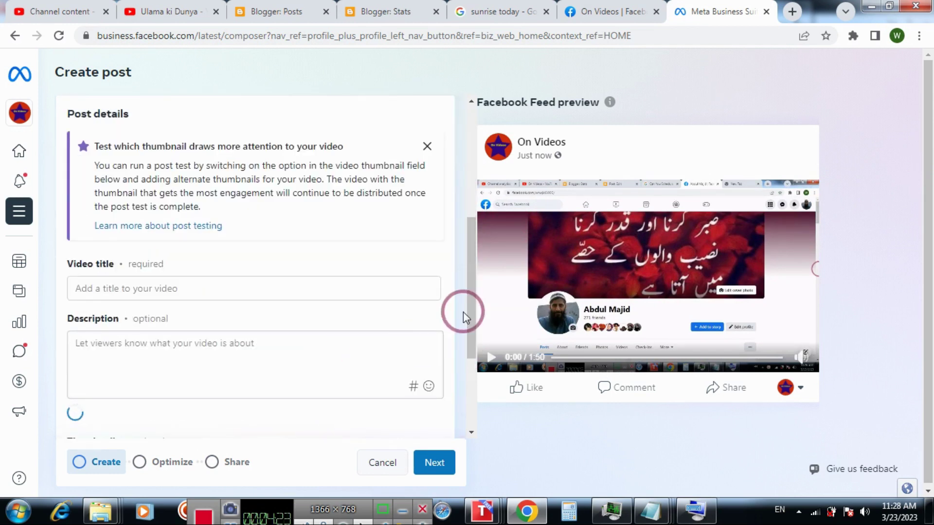
drag(471, 347, 471, 403)
scroll(471, 404, down, 1)
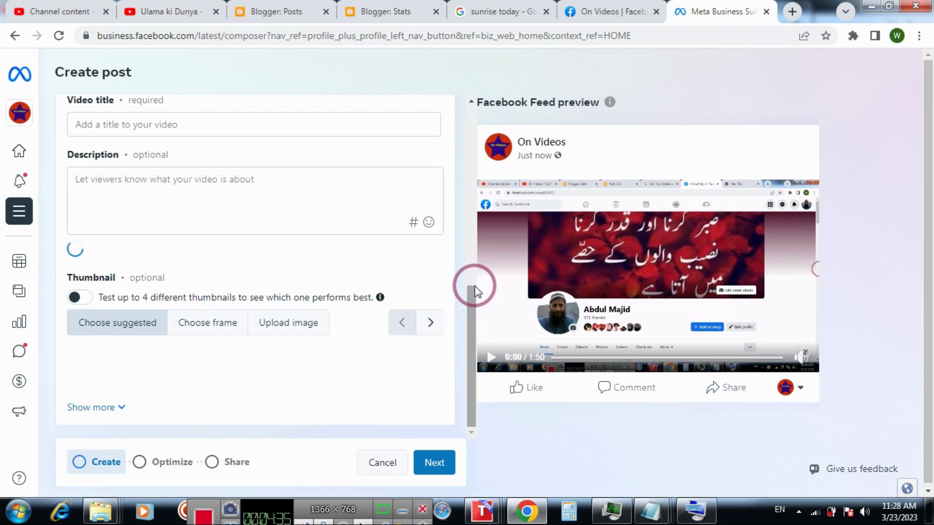
scroll(474, 286, up, 4)
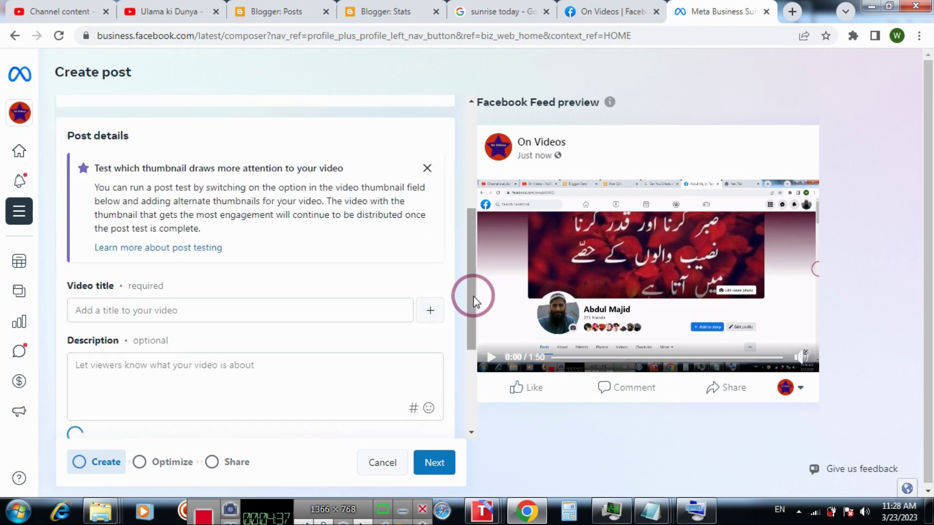
scroll(467, 328, down, 2)
scroll(468, 340, down, 3)
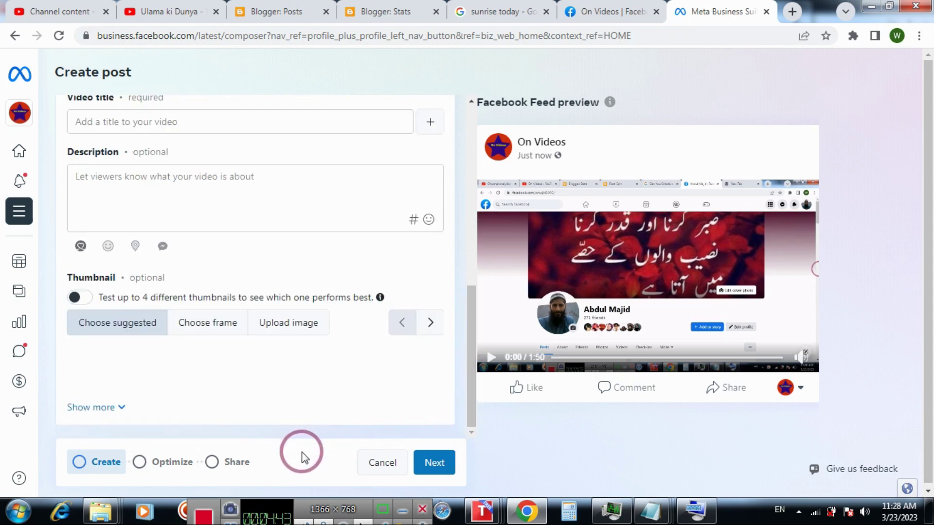
Step: Go to the post's Share step to see the Distribution and Scheduling options
click(214, 464)
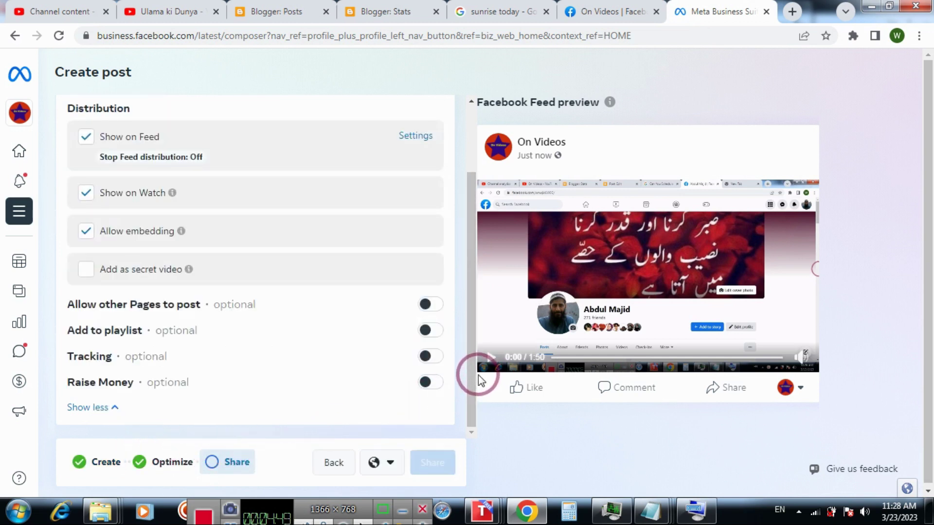
drag(478, 375, 458, 148)
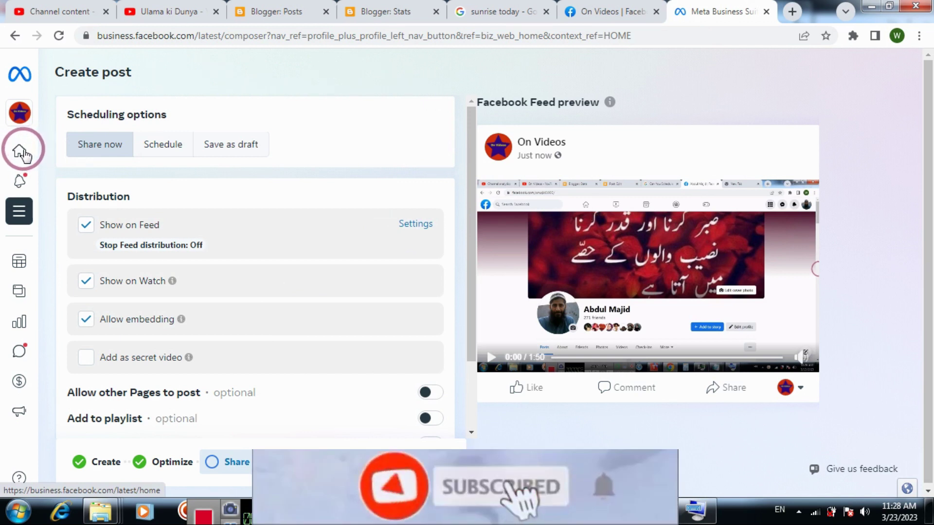
Step: Return to Home and choose Bulk upload videos from the More menu beside Create reel
mouse_move(22, 155)
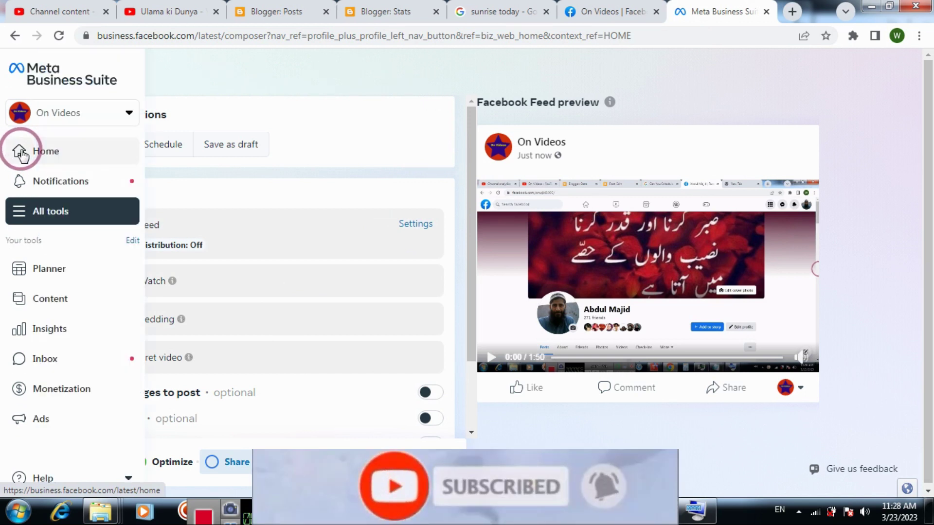
click(22, 154)
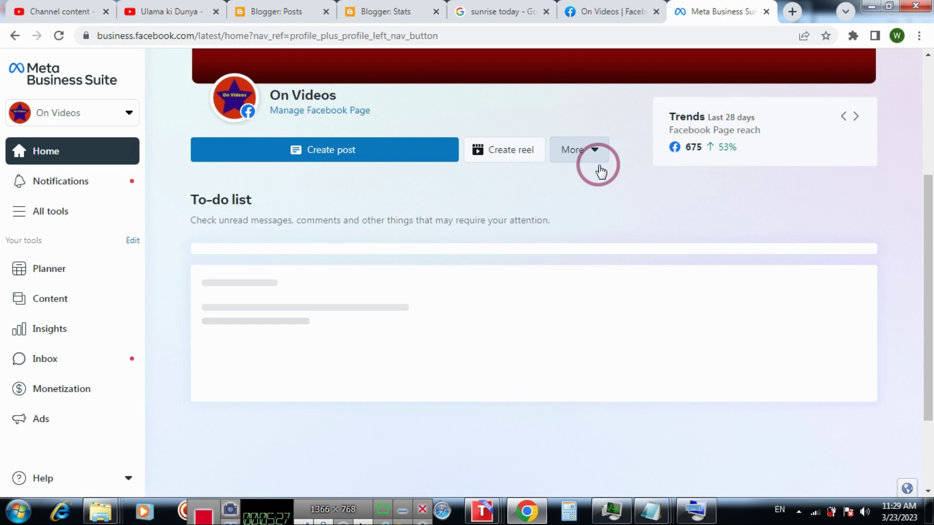
click(599, 159)
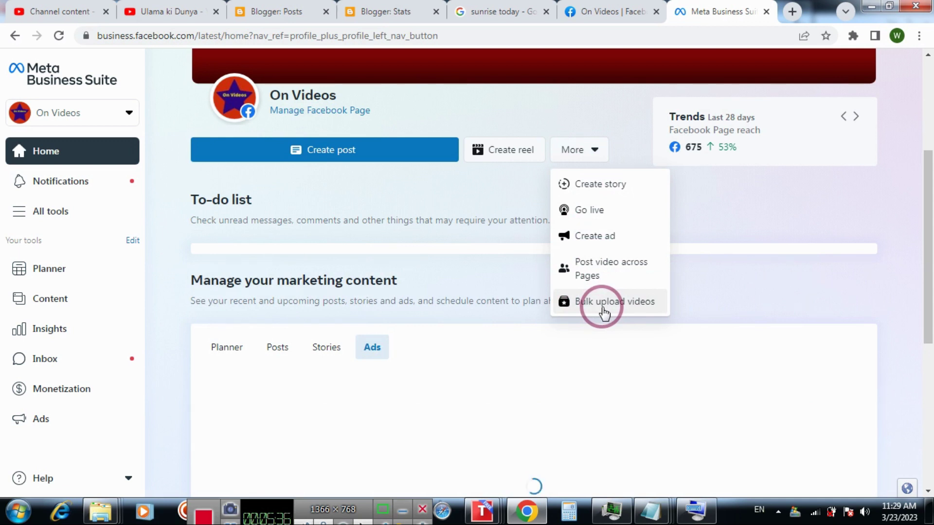
click(602, 308)
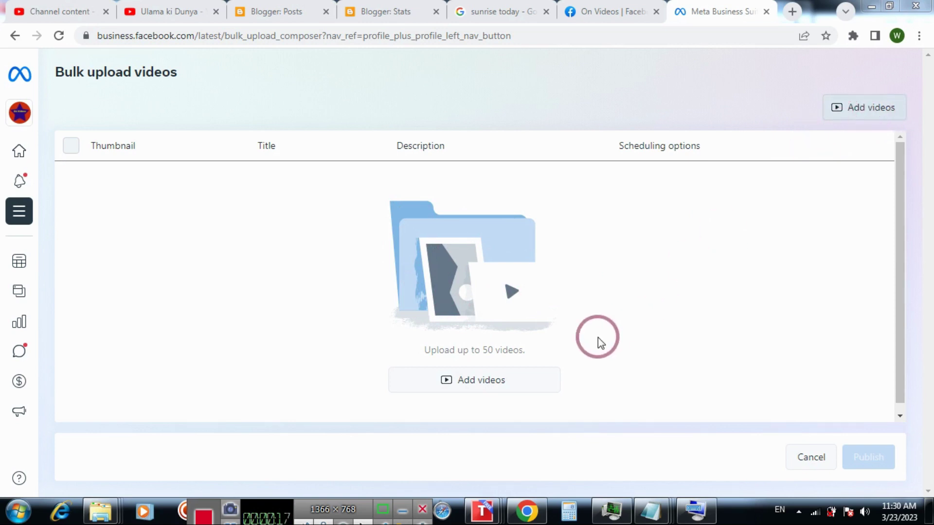
Step: Add all five videos from the Facebook folder to the bulk upload list
click(468, 384)
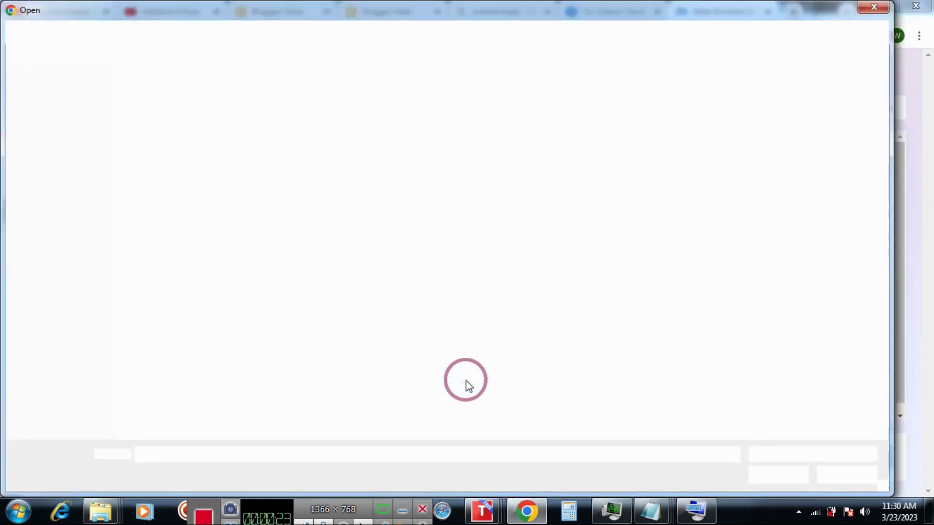
click(176, 132)
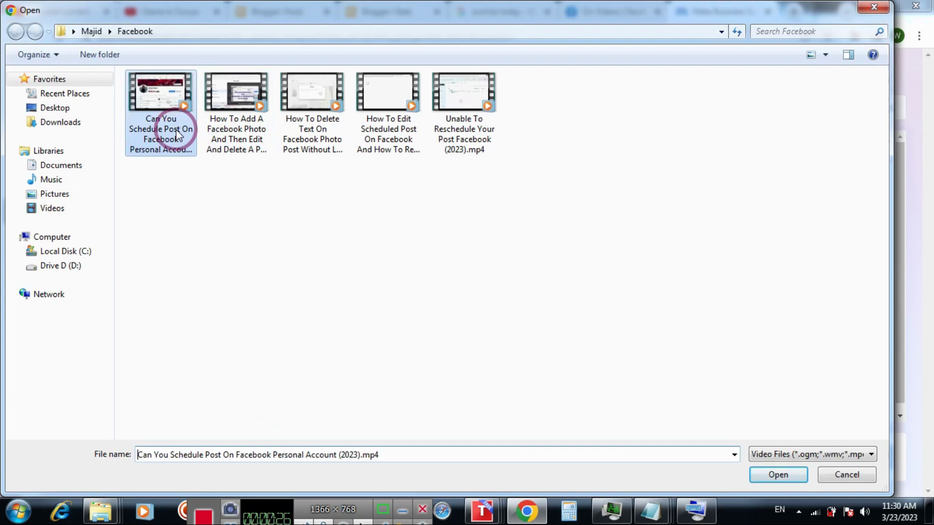
key(ctrl+a)
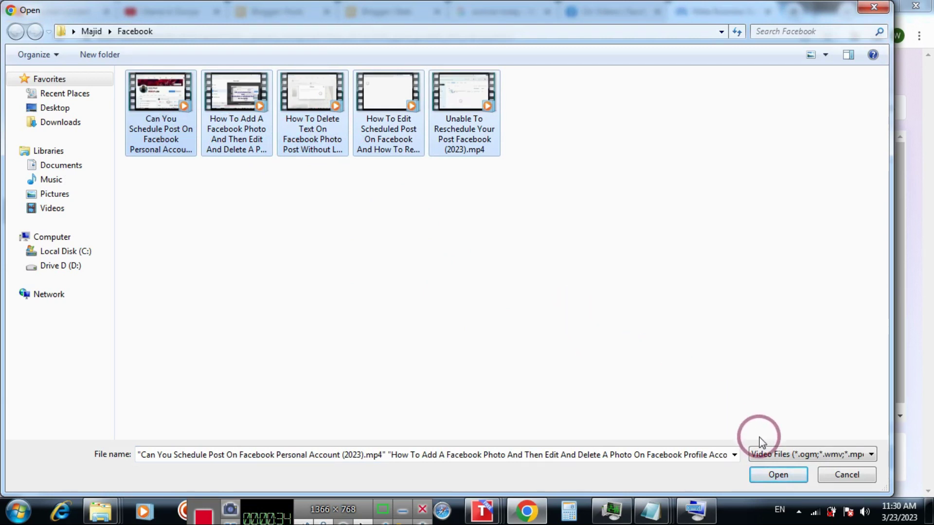
click(791, 474)
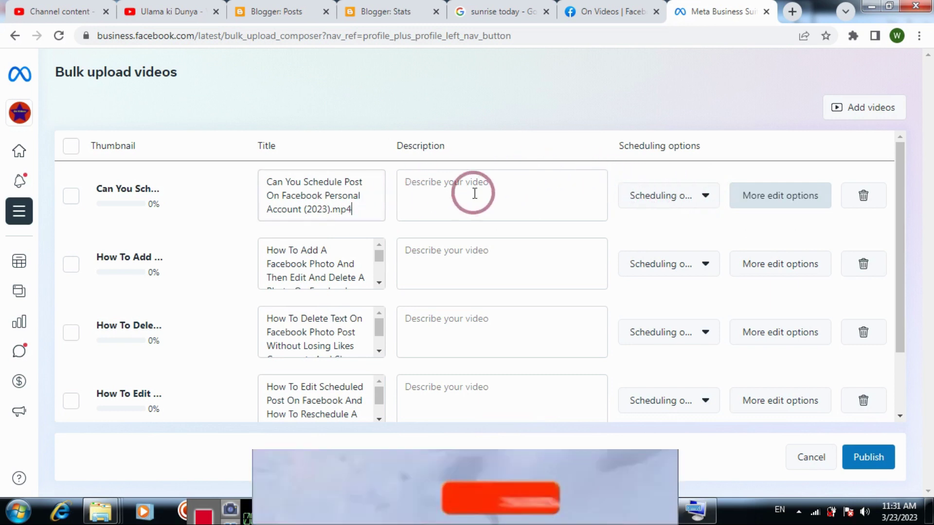
Step: Set the first video's scheduling option to Save as draft
click(682, 202)
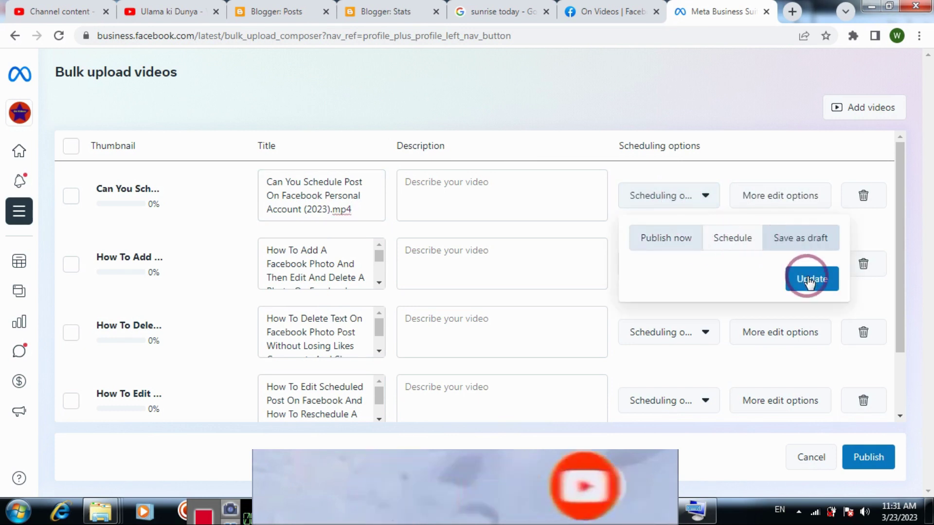
click(757, 158)
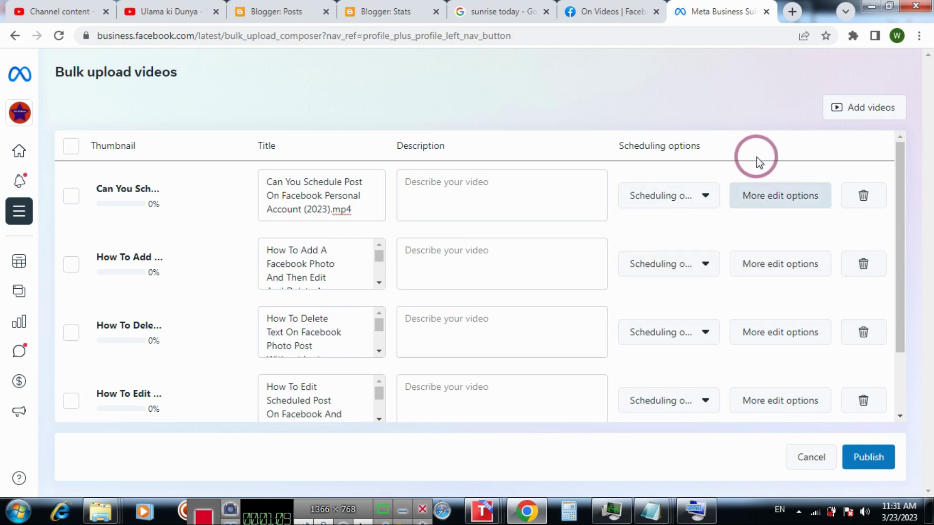
Step: Open the first video's full edit form and move from its title field to the description
click(792, 197)
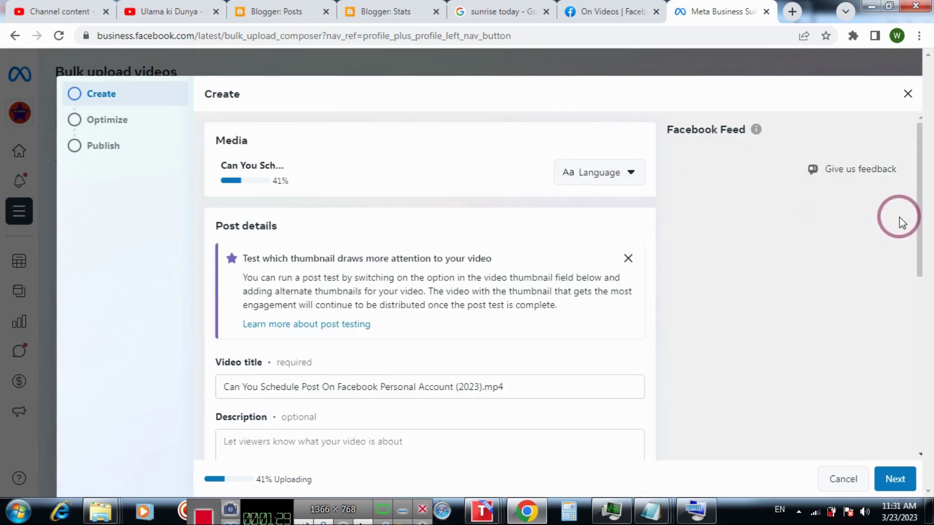
scroll(920, 254, down, 1)
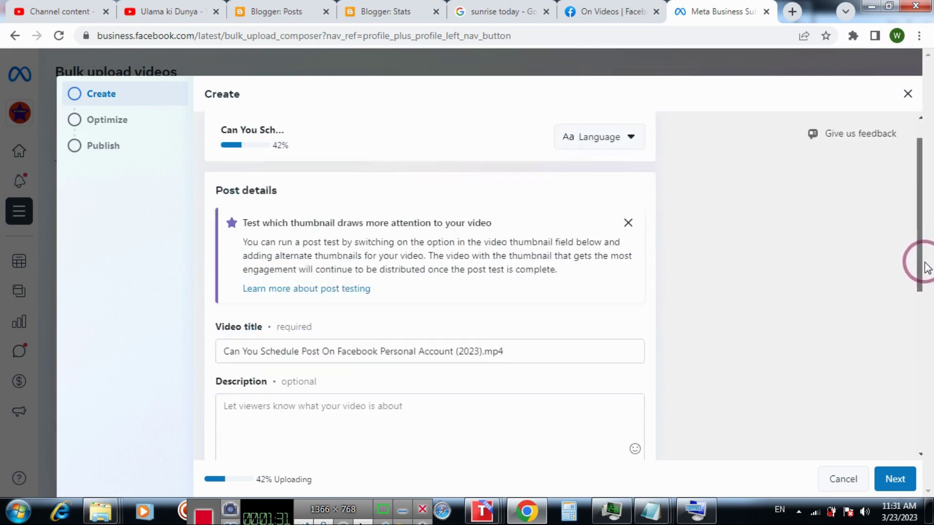
scroll(493, 321, down, 1)
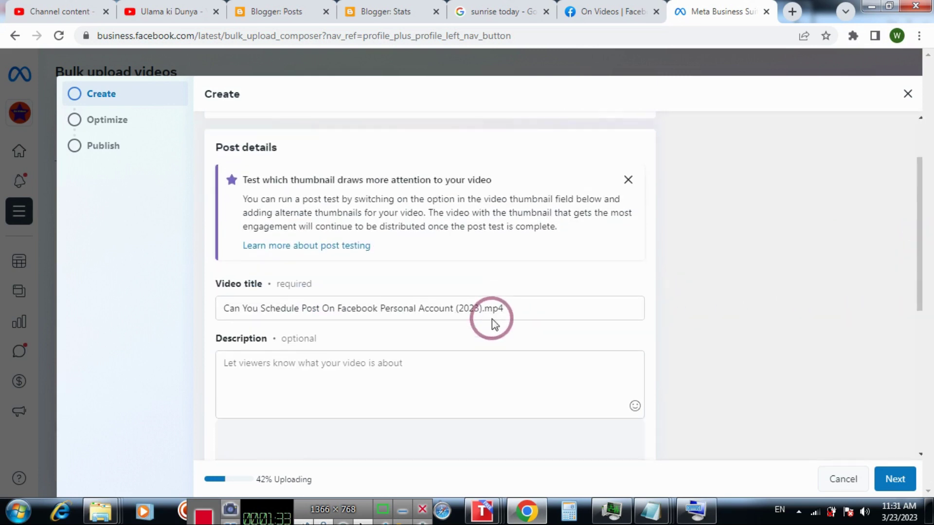
scroll(529, 312, down, 1)
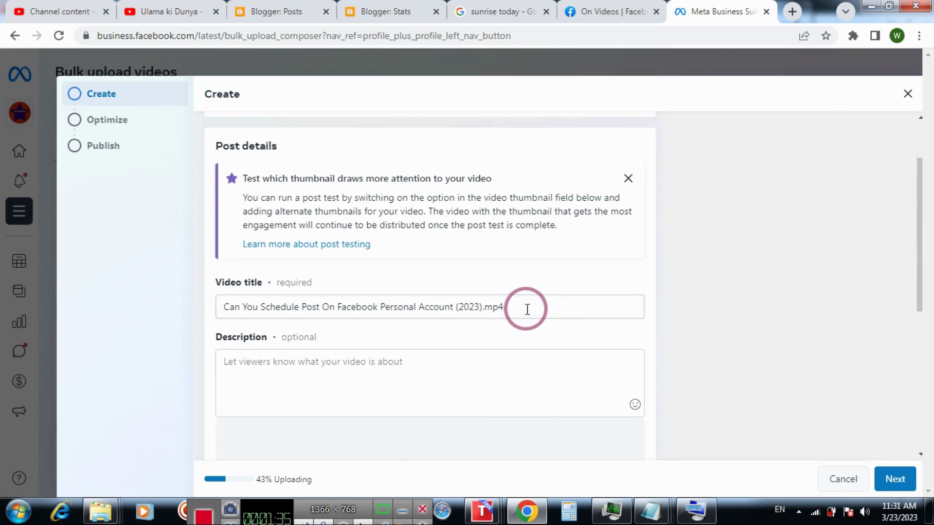
click(526, 310)
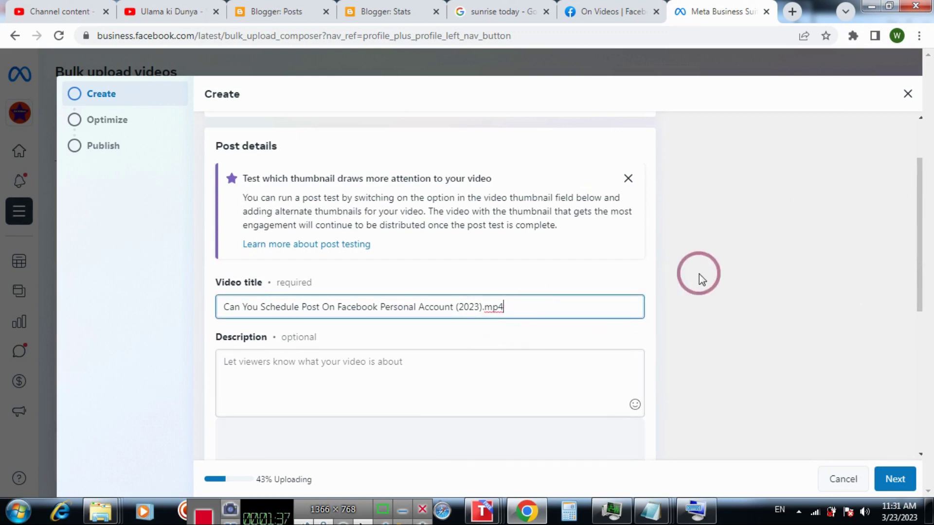
key(Tab)
drag(919, 246, 919, 339)
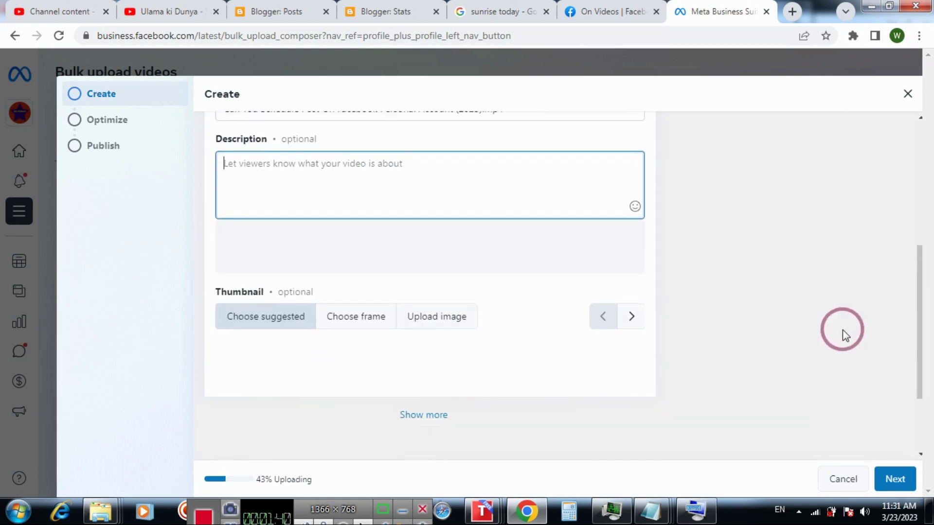
Step: Choose Upload image for the thumbnail and reveal the extra post options with Show more
click(426, 321)
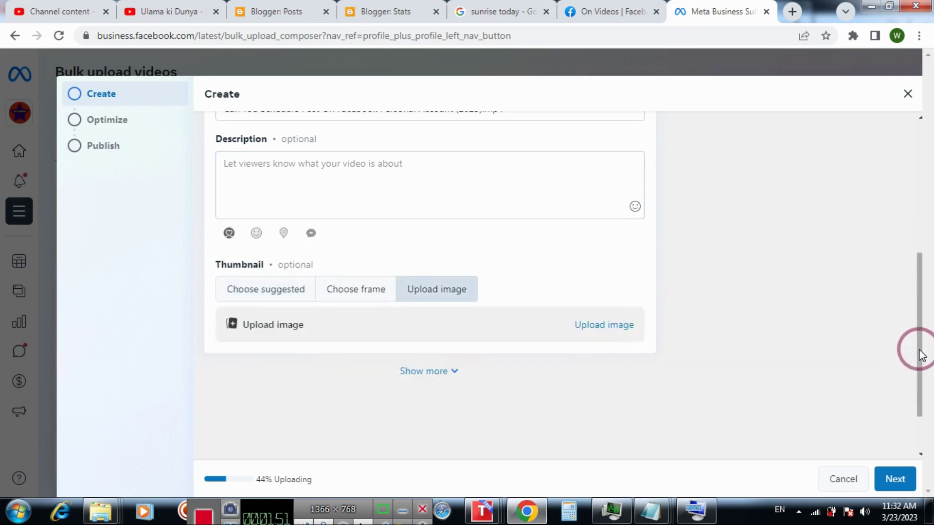
scroll(646, 375, down, 1)
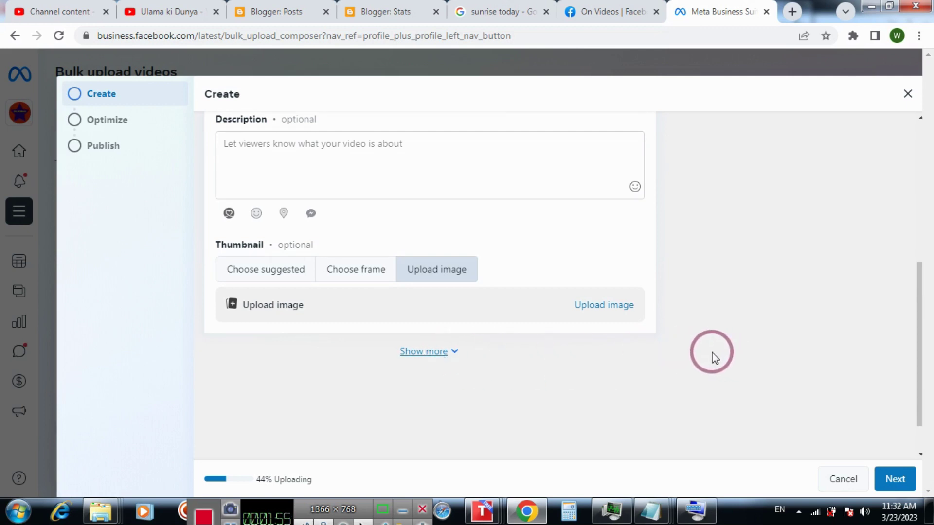
click(651, 351)
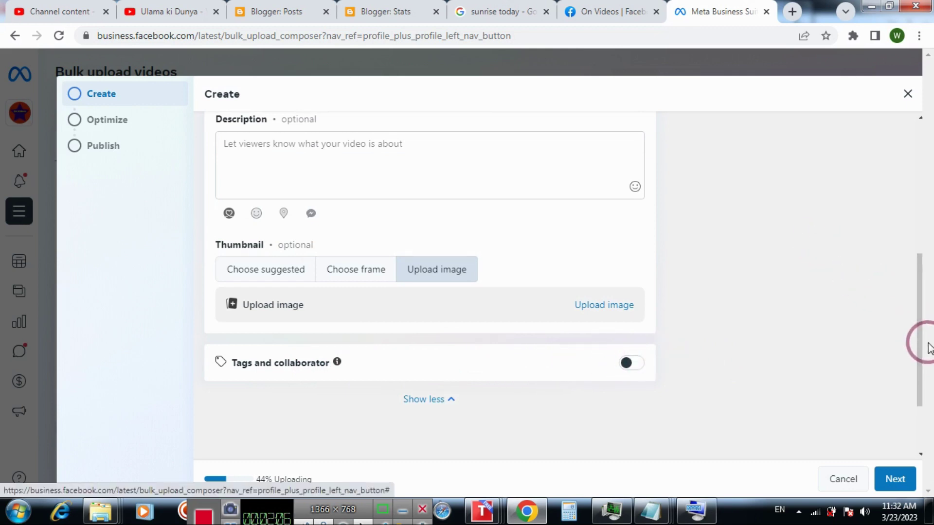
drag(922, 352, 929, 421)
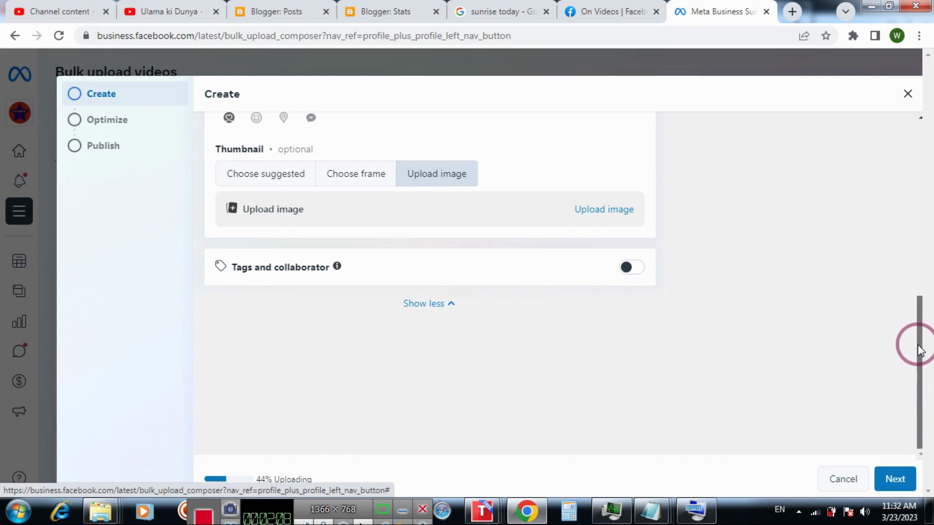
scroll(912, 325, up, 3)
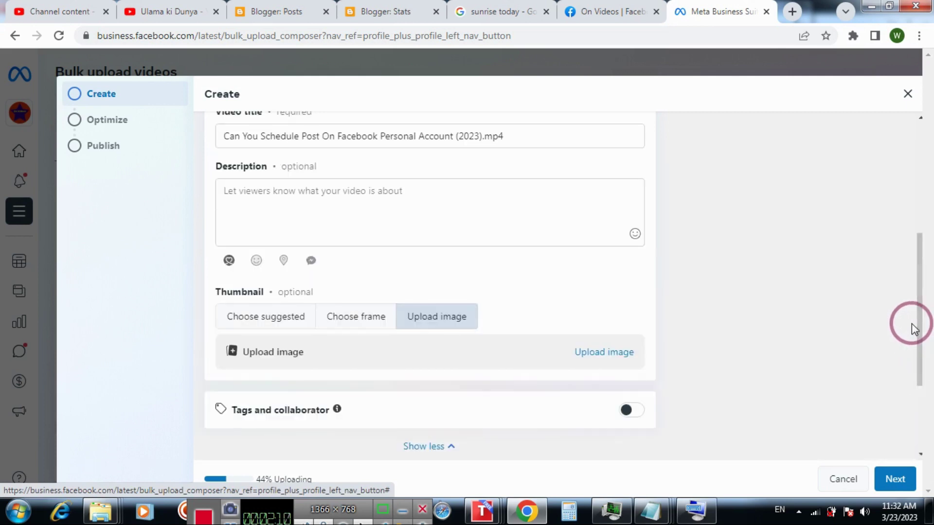
Step: Step through the first video's Optimize and Publish pages, then close the edit form
click(895, 479)
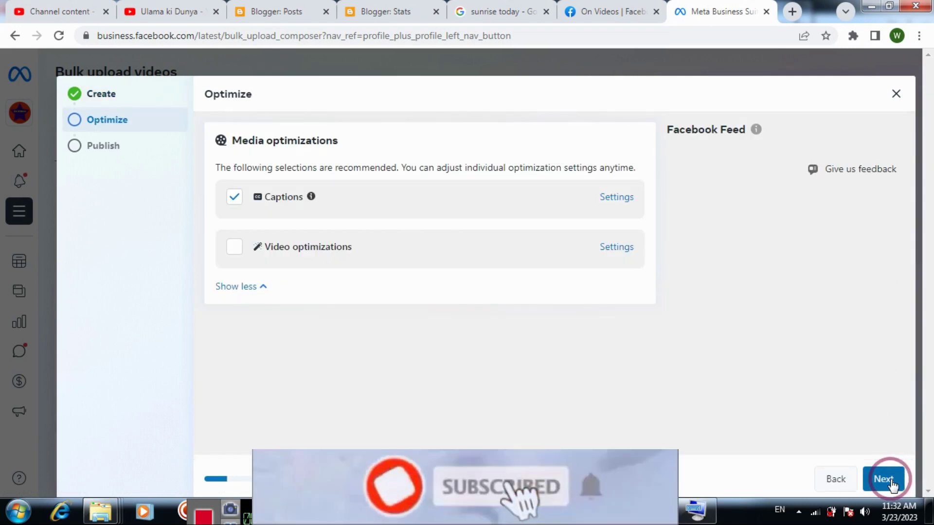
click(893, 480)
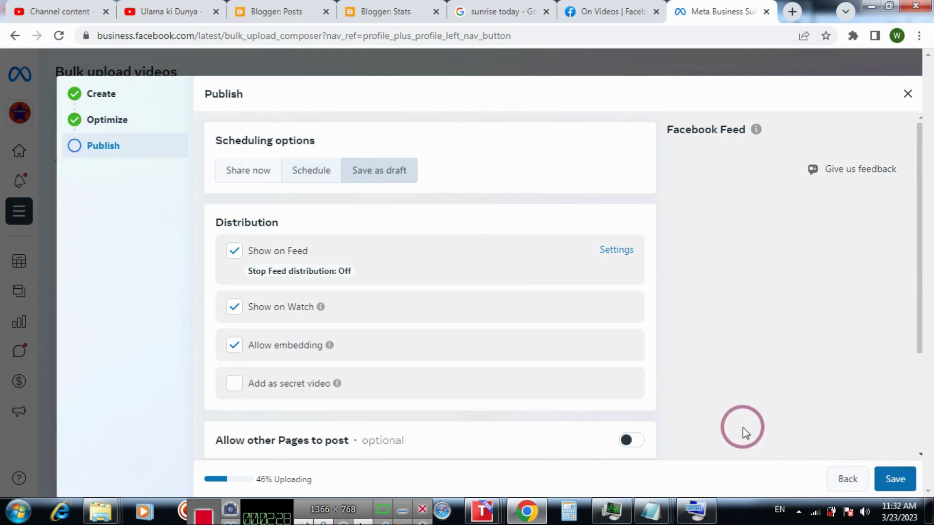
key(Escape)
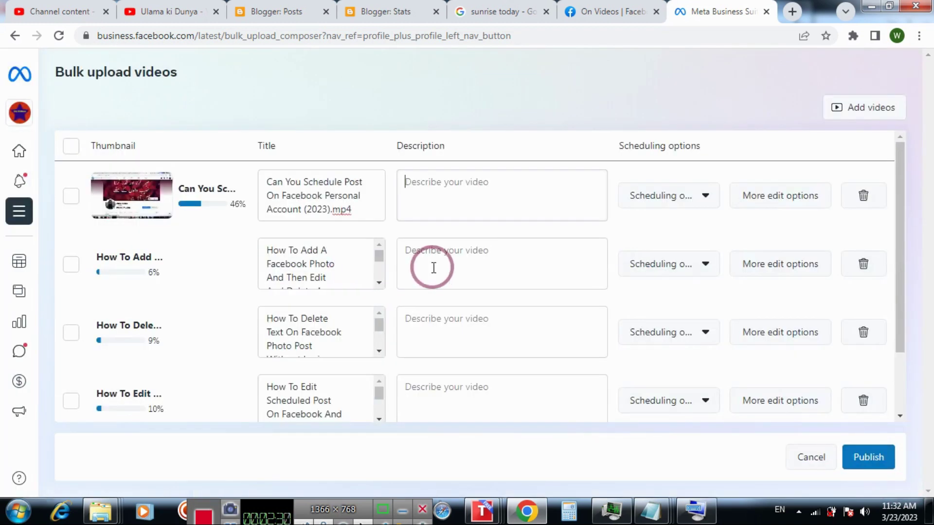
click(508, 217)
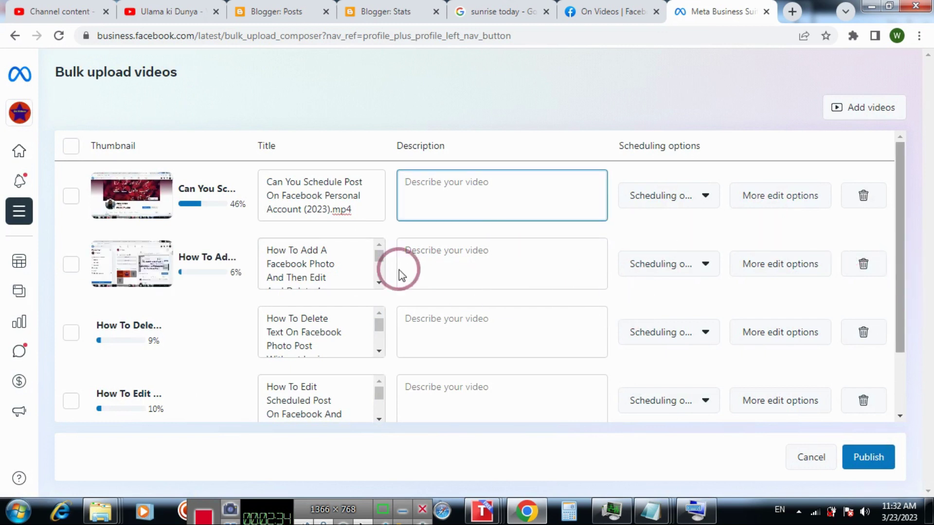
scroll(664, 373, down, 1)
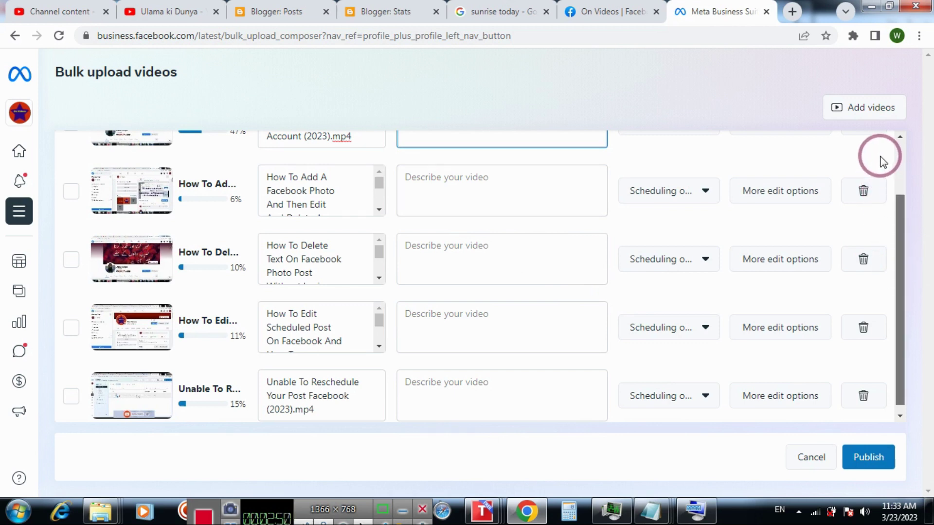
scroll(880, 161, up, 2)
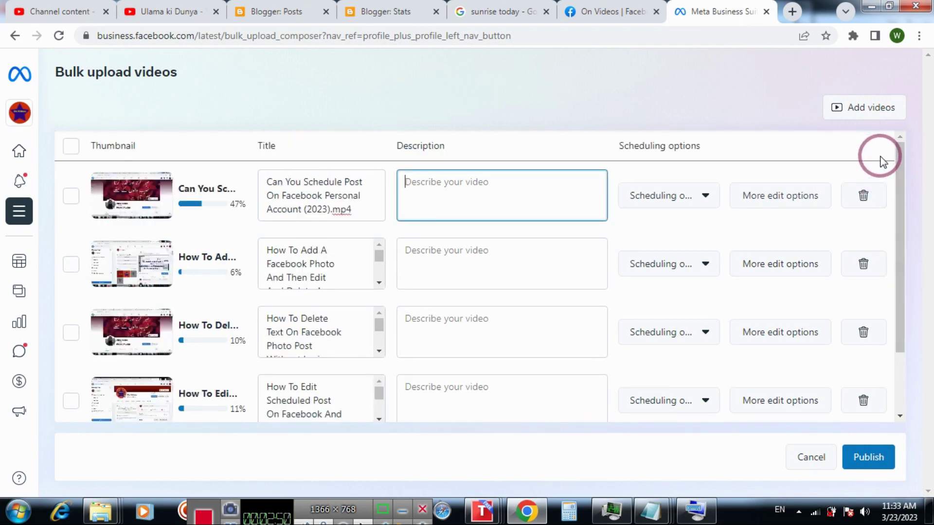
Step: Publish all five videos and dismiss the 'Your bulk upload is processing!' confirmation with Done
click(866, 460)
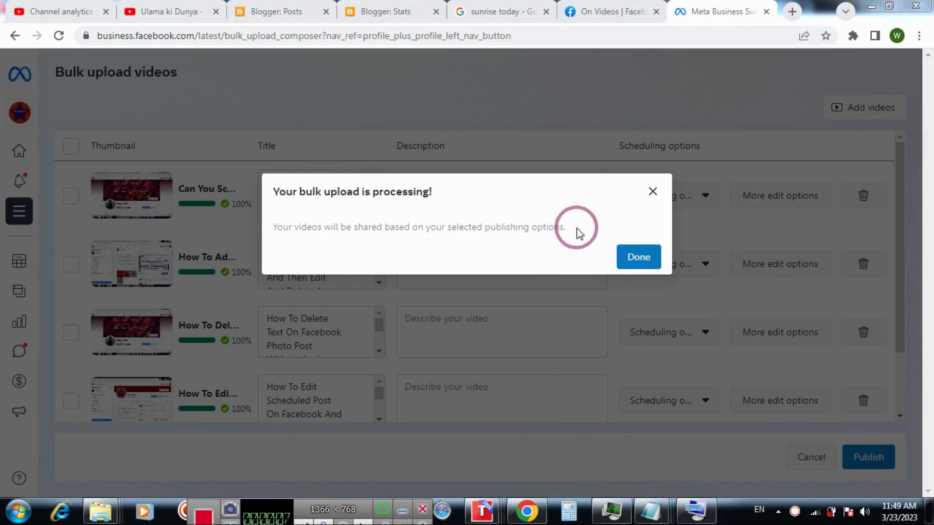
click(635, 259)
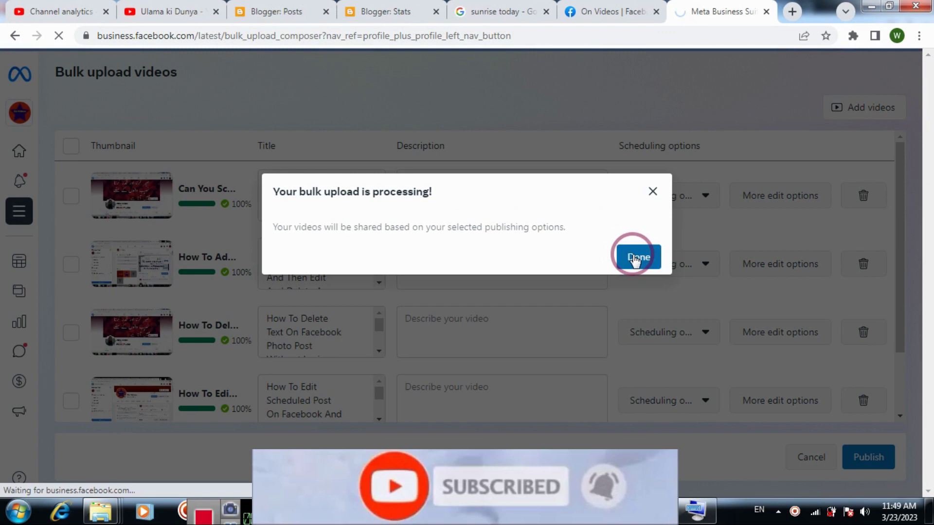